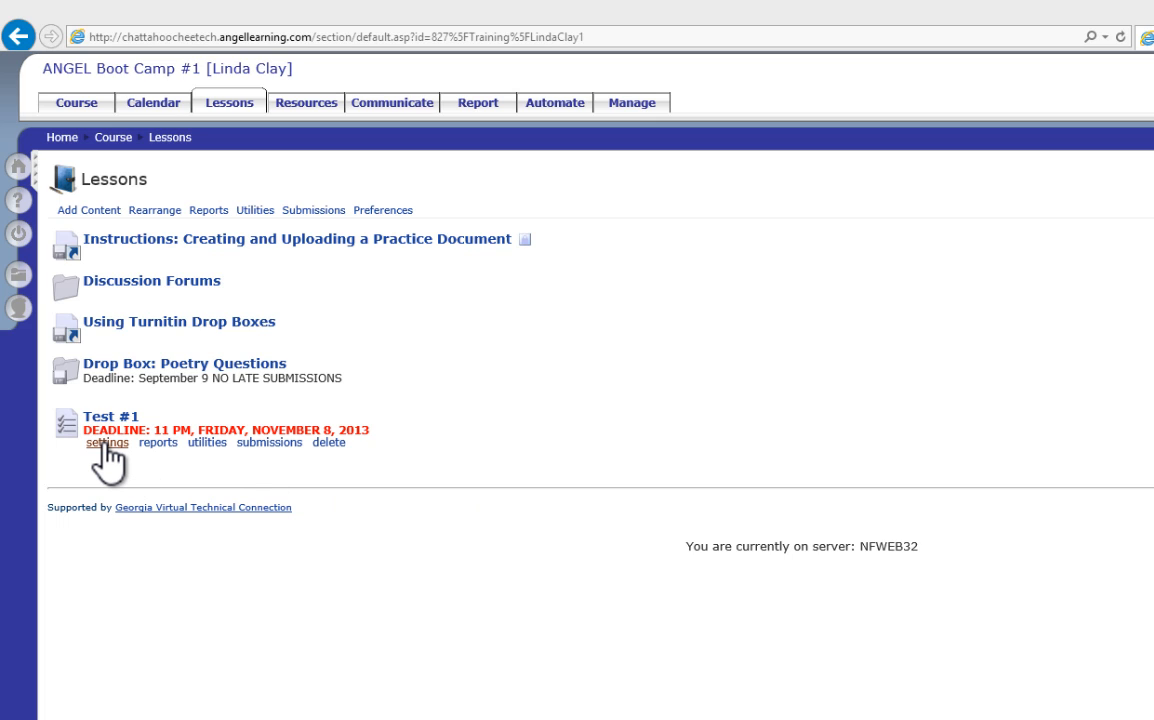
Step: Open the settings of Test #1 and set its browser security to "Medium - disable right-click, print, etc."
left_click(106, 445)
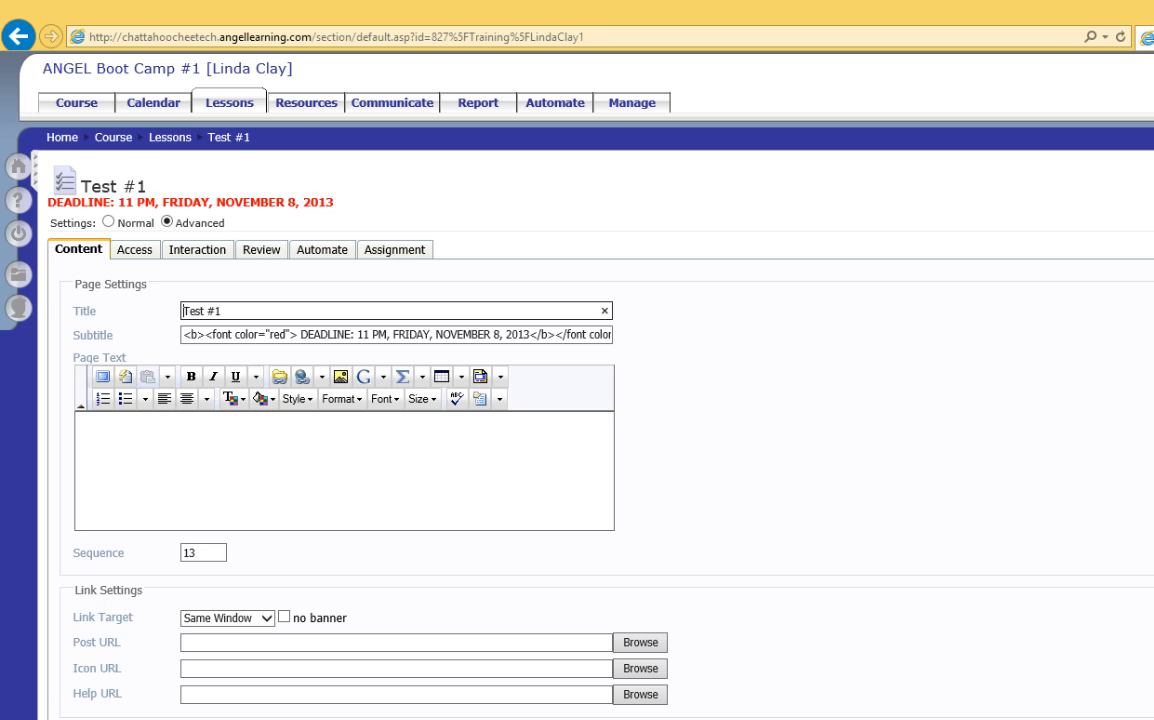
left_click(131, 250)
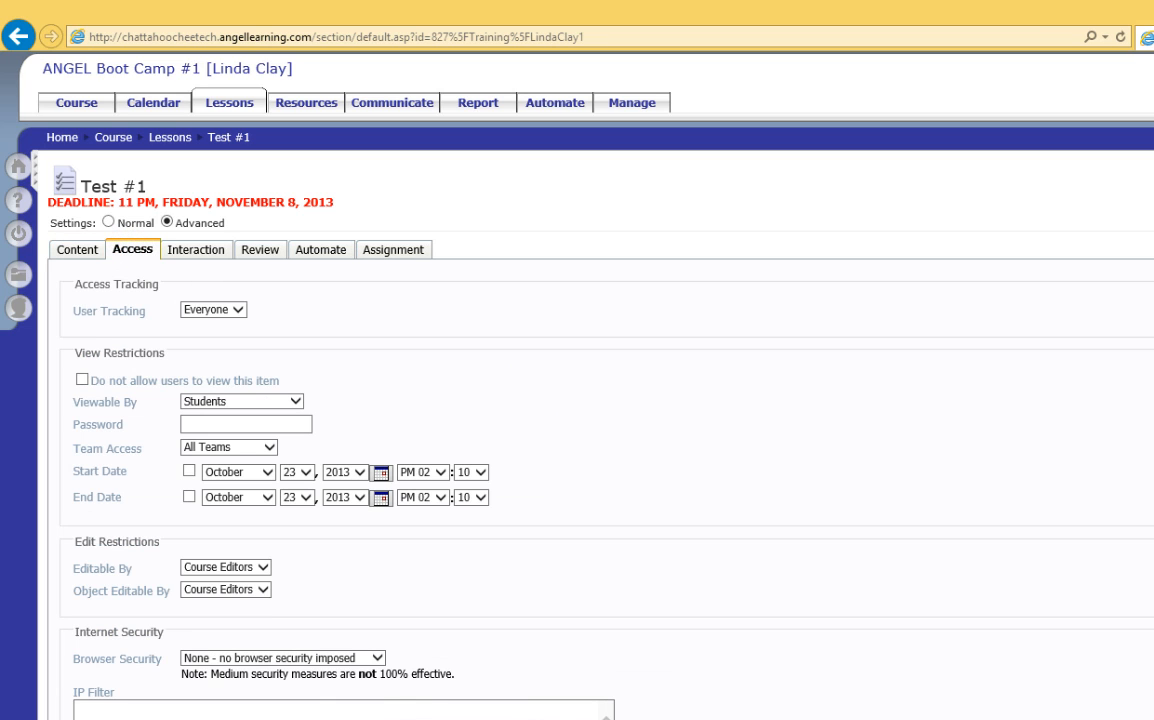
left_click(378, 660)
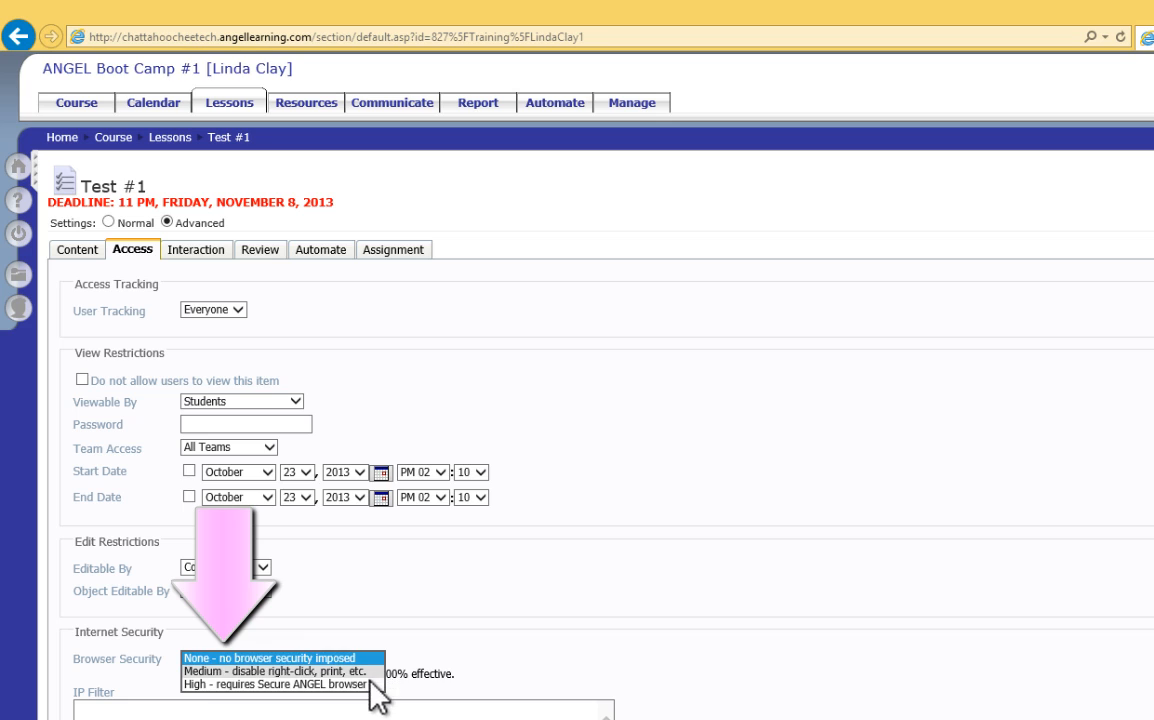
left_click(368, 685)
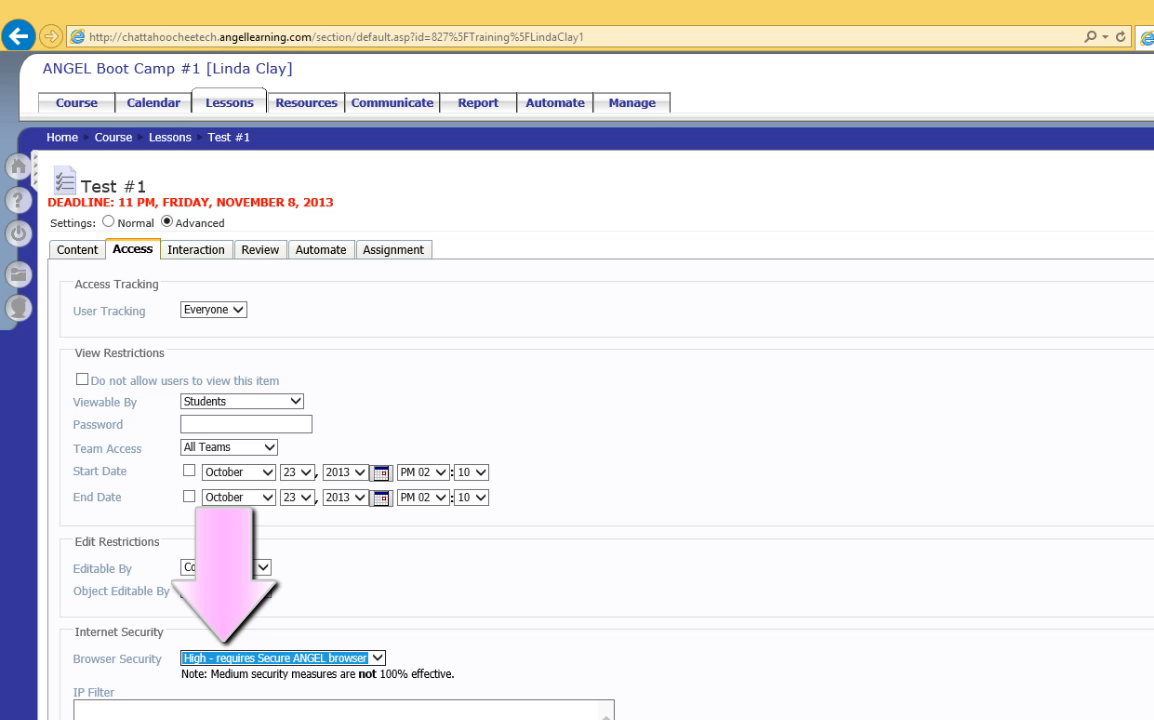
left_click(377, 658)
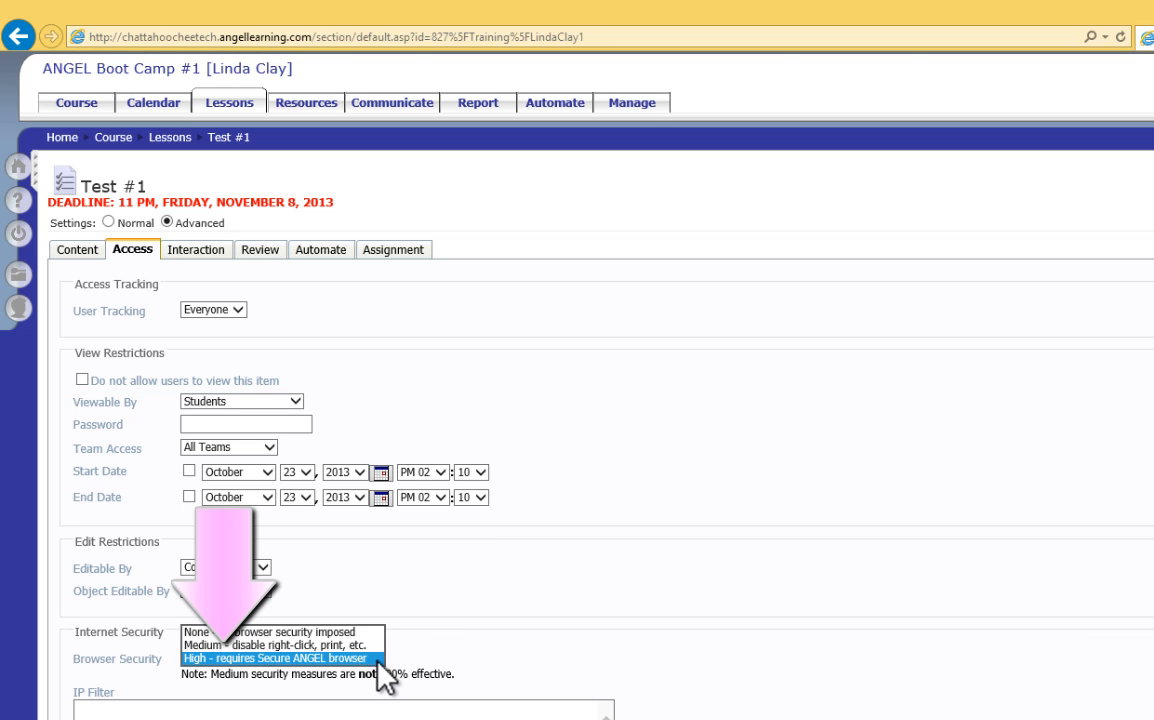
left_click(352, 646)
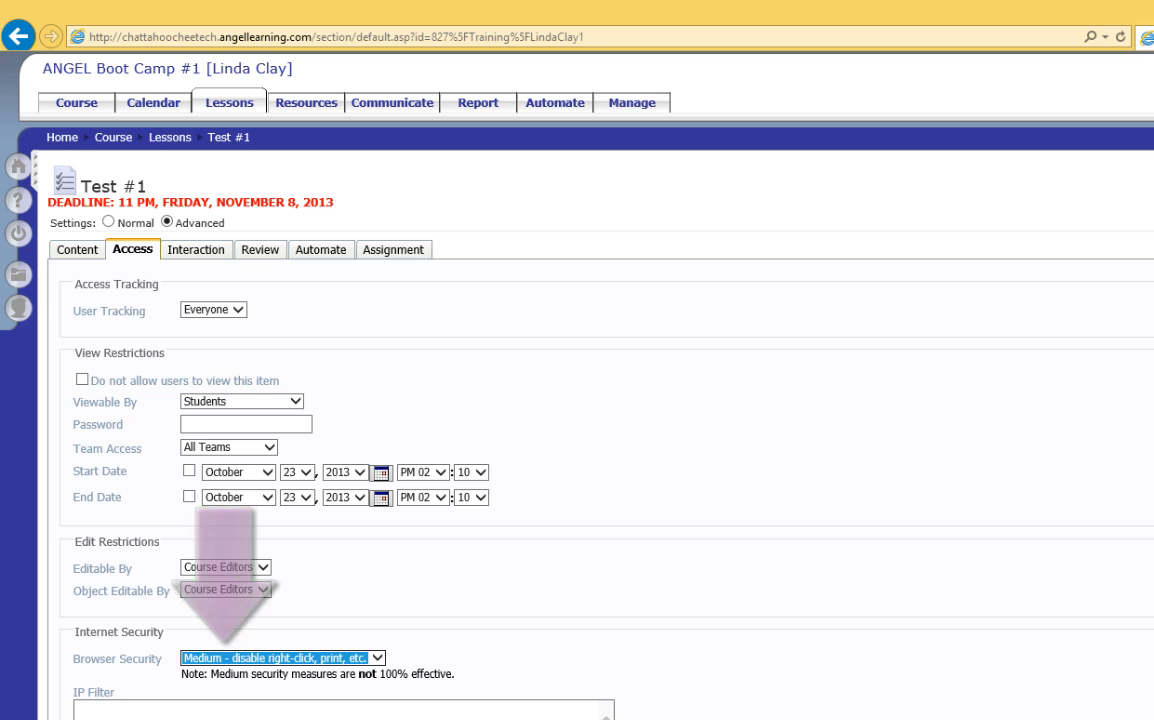
Step: In the interaction settings, enable the stop date for accepting submissions and set it to November 8, 2013, 11:00 PM
left_click(196, 250)
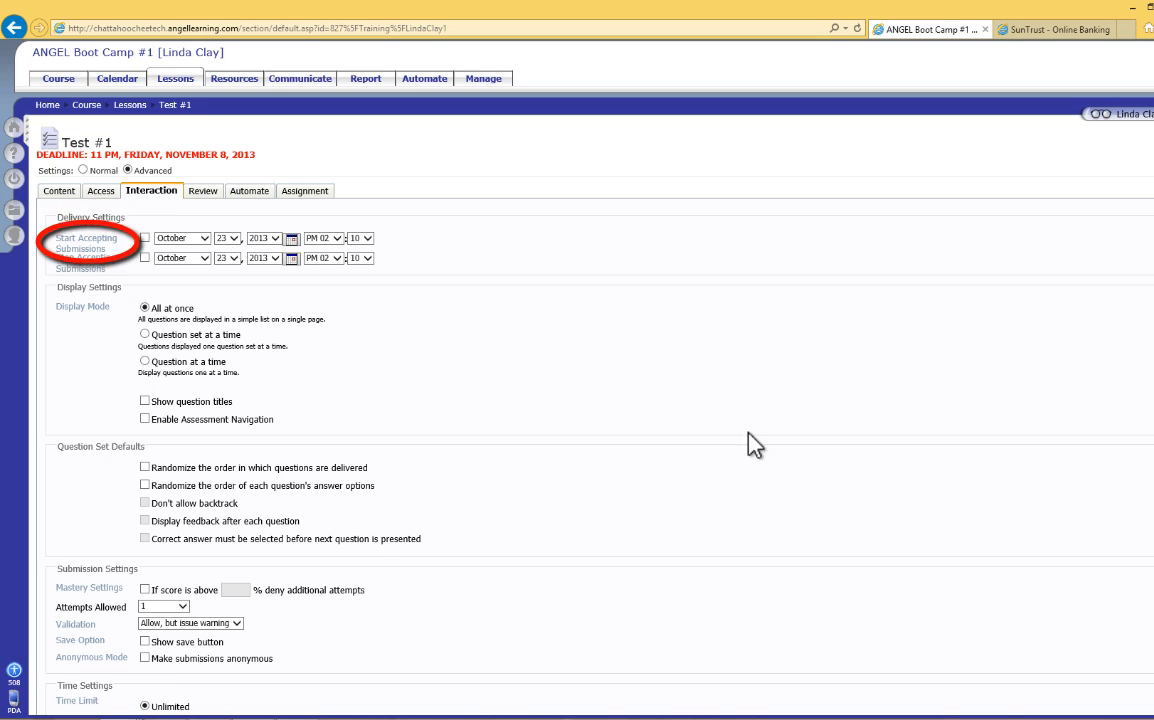
left_click(145, 258)
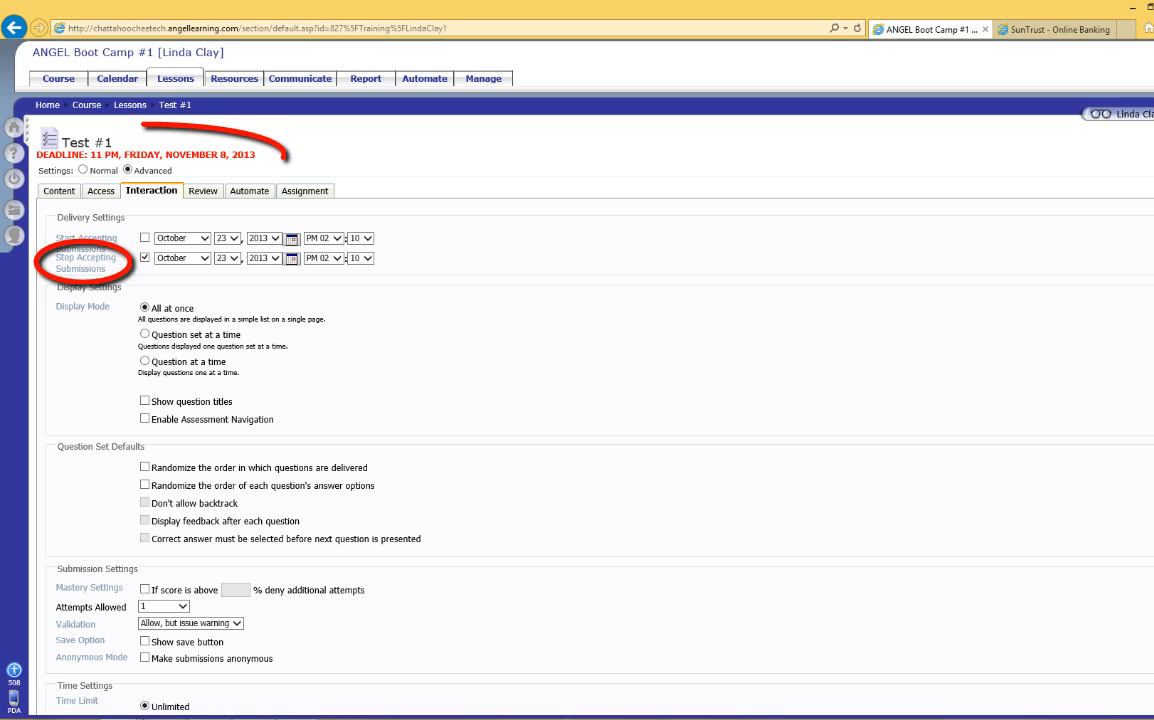
left_click(205, 258)
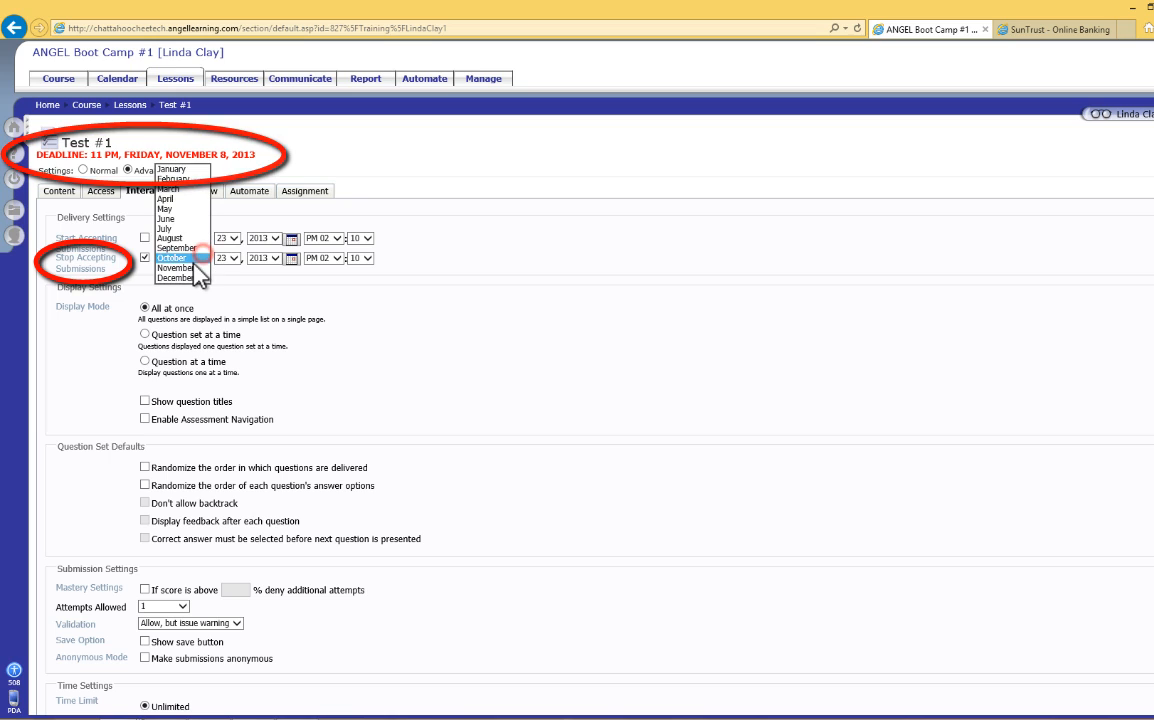
left_click(175, 252)
left_click(233, 259)
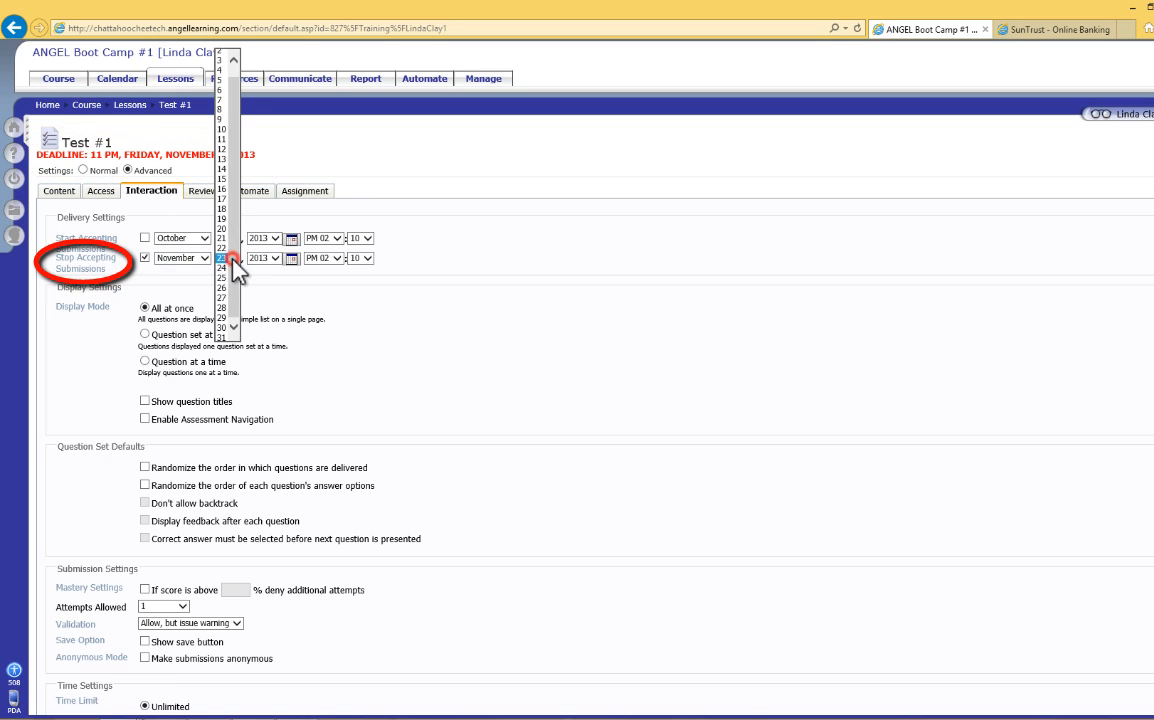
left_click(224, 112)
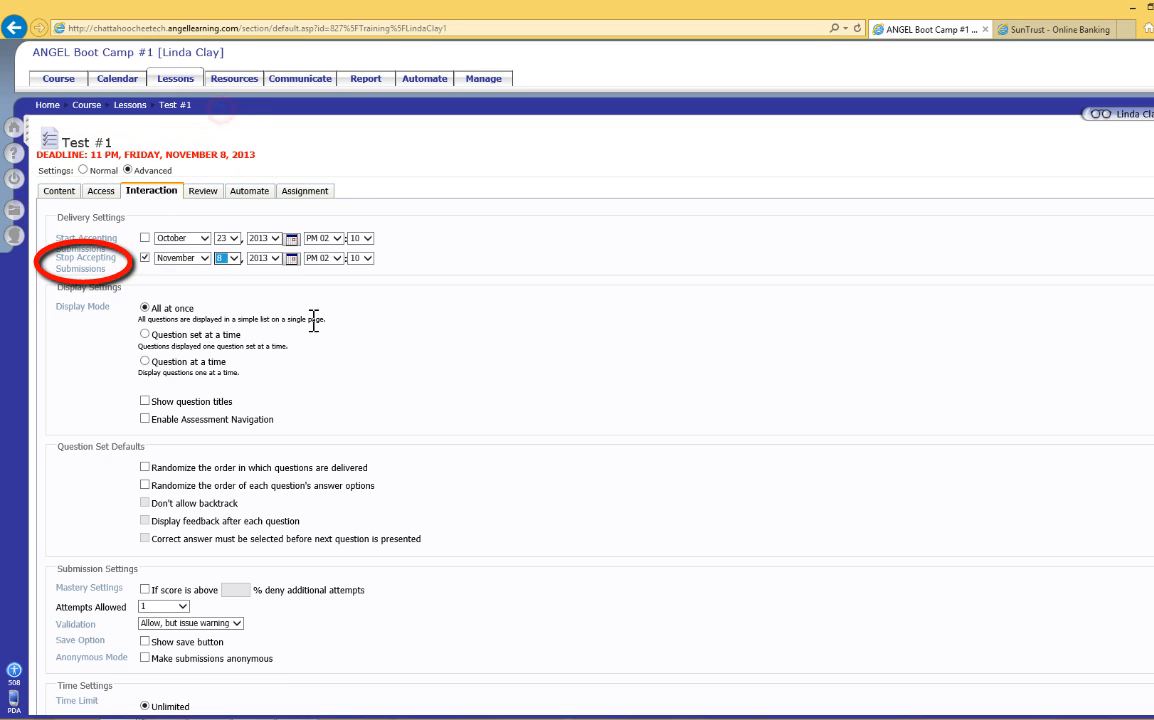
left_click(338, 259)
left_click(339, 258)
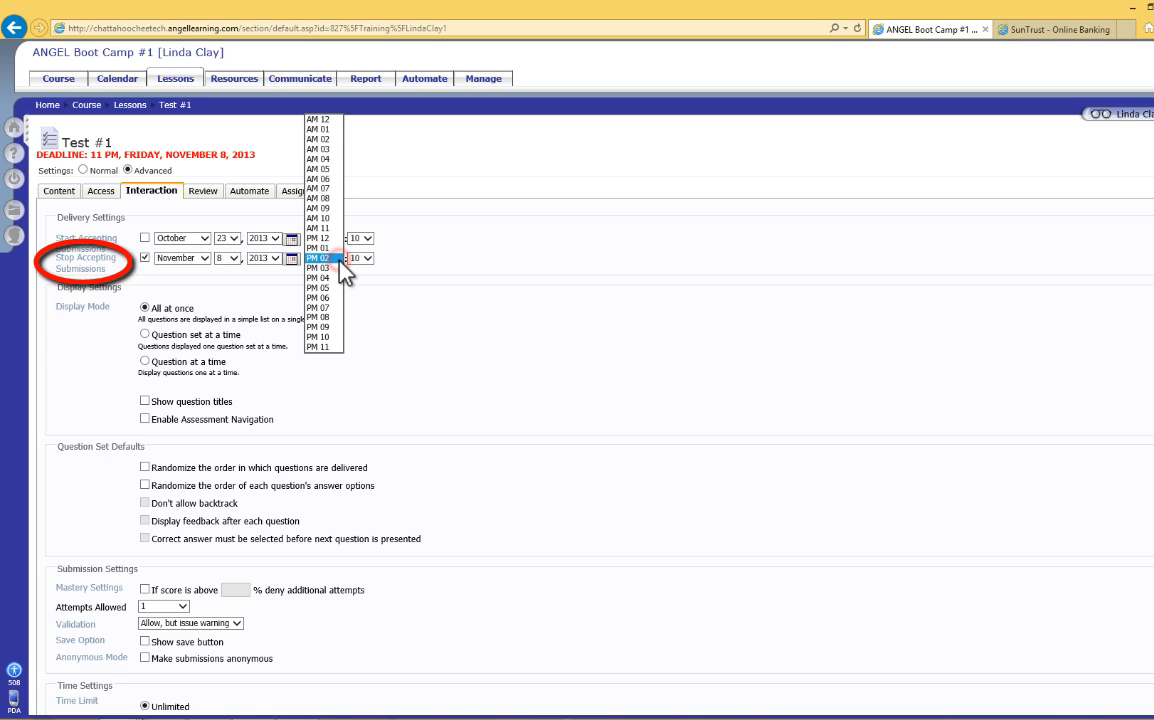
left_click(329, 345)
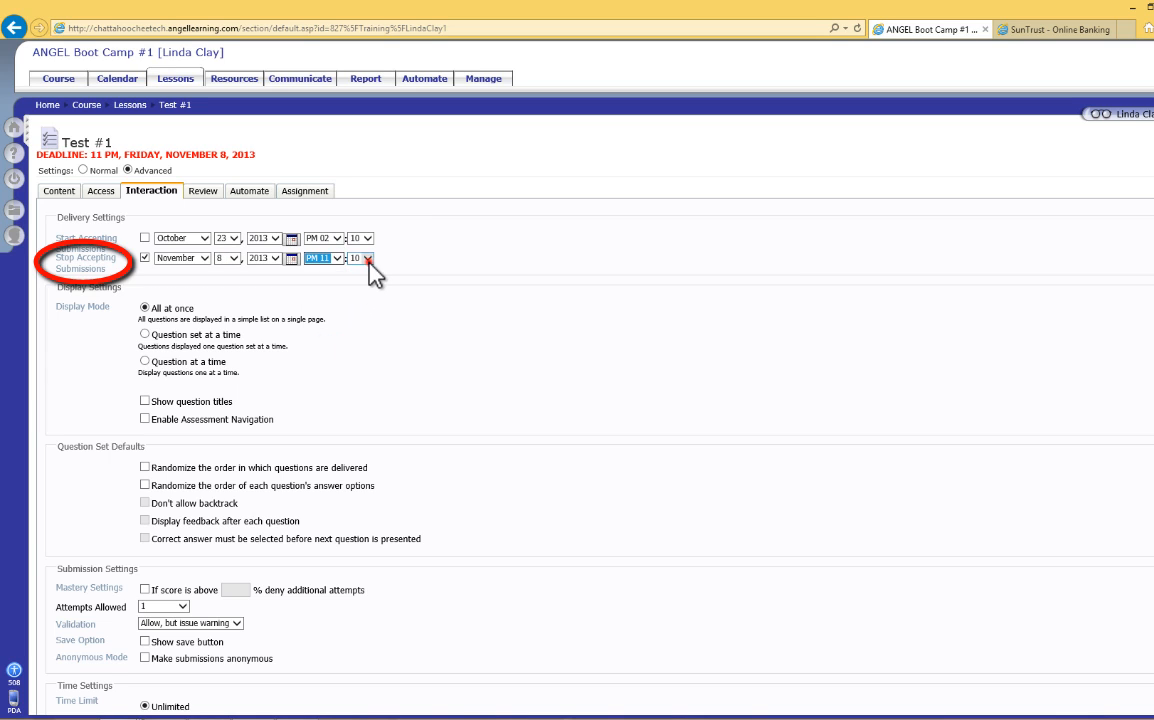
left_click(368, 259)
left_click(360, 240)
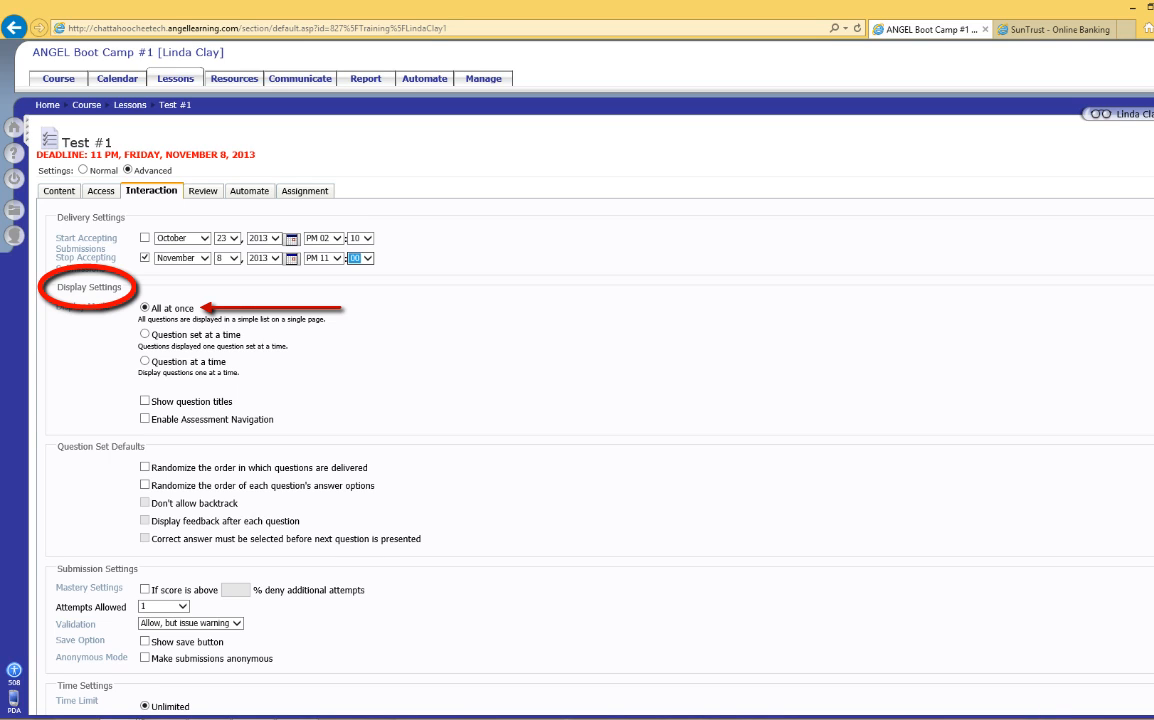
Step: Display the test one question at a time, with randomized question order, randomized answer options and no backtracking
left_click(145, 362)
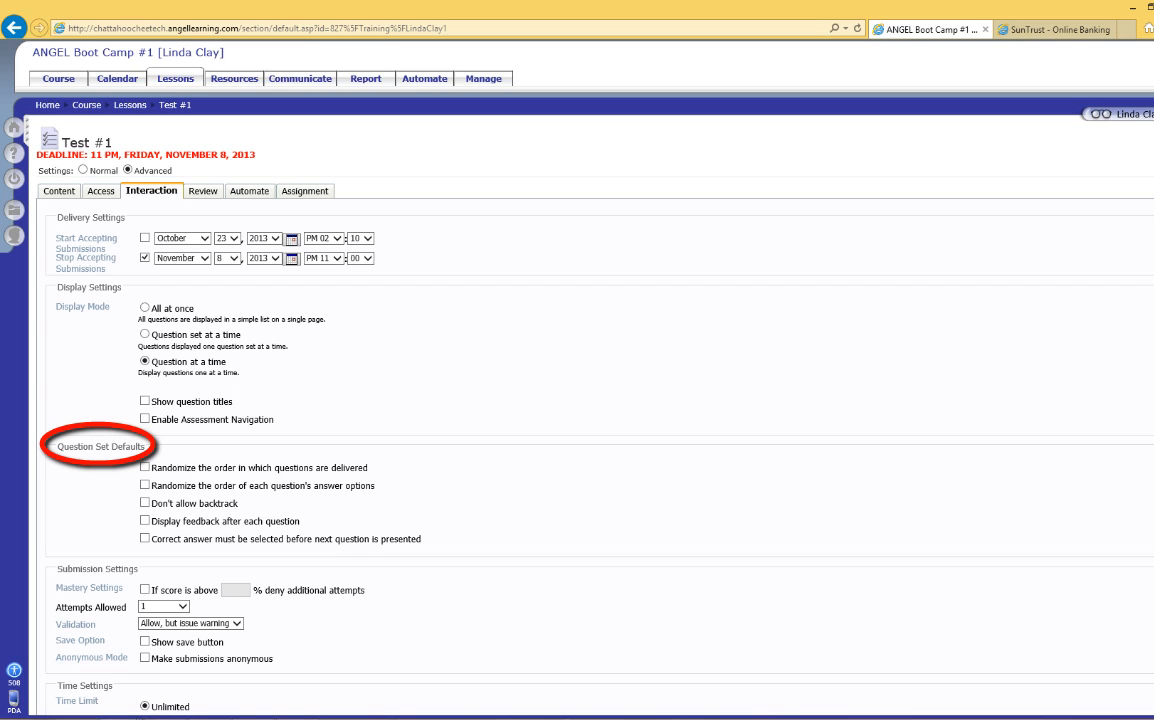
left_click(144, 467)
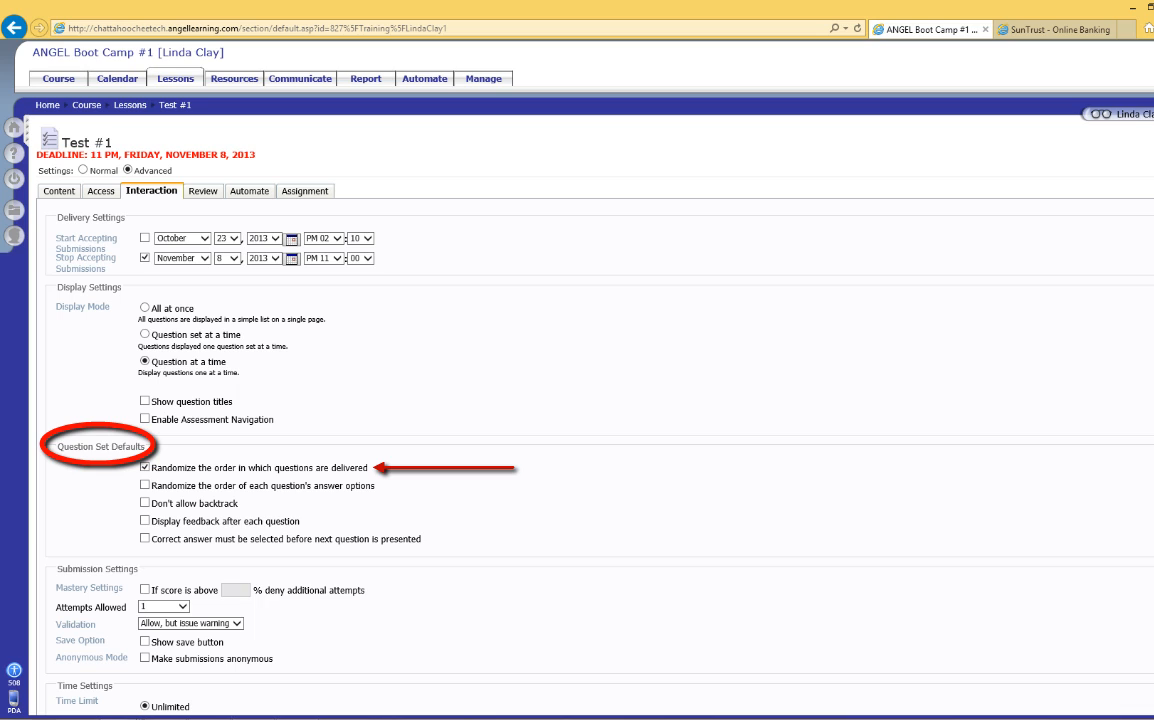
left_click(146, 486)
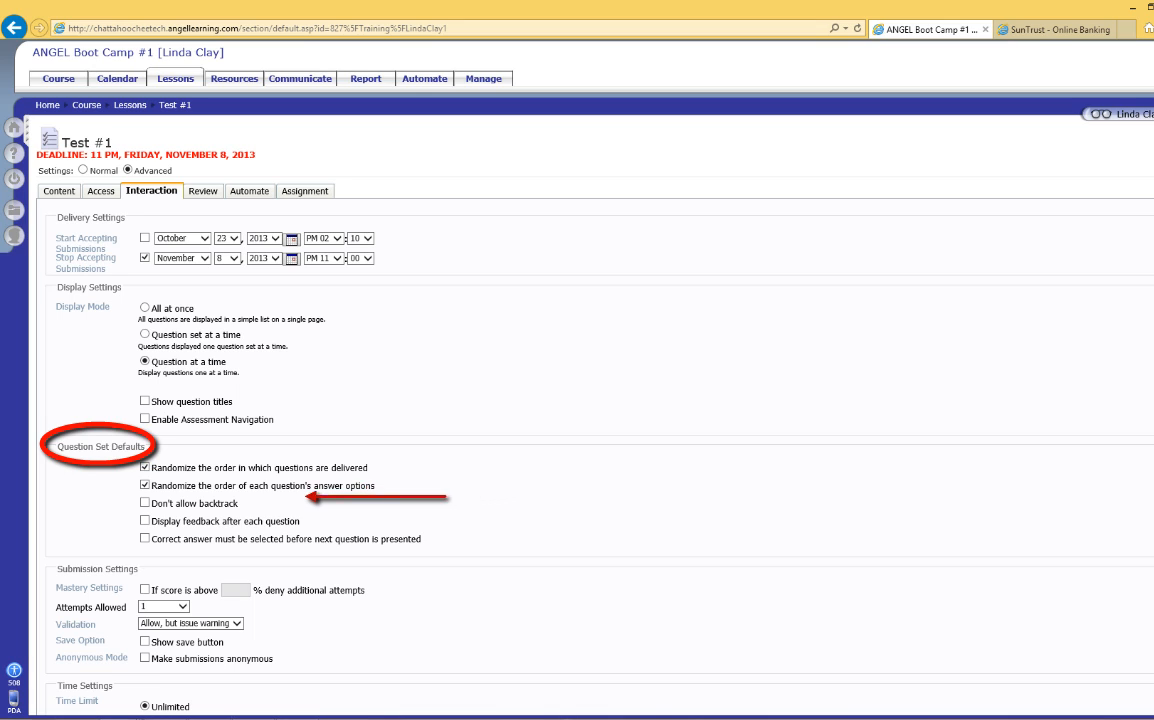
left_click(145, 503)
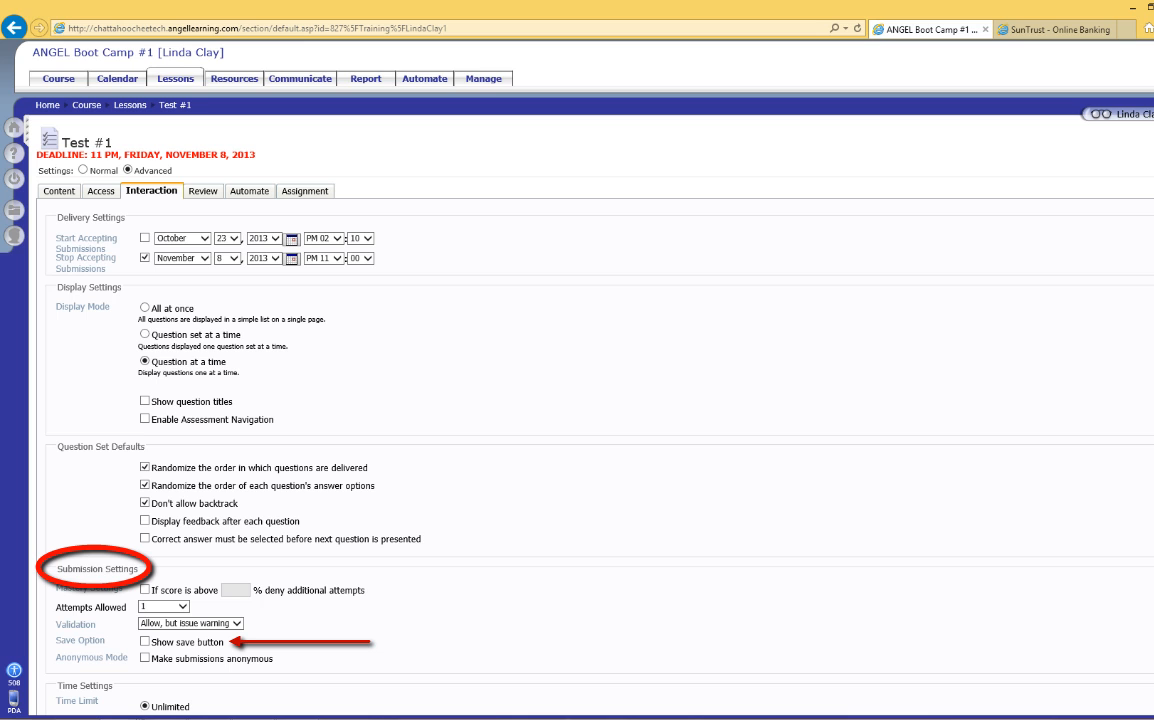
Step: Limit the time for taking the test to 40 minutes
scroll(535, 400, "down", 2)
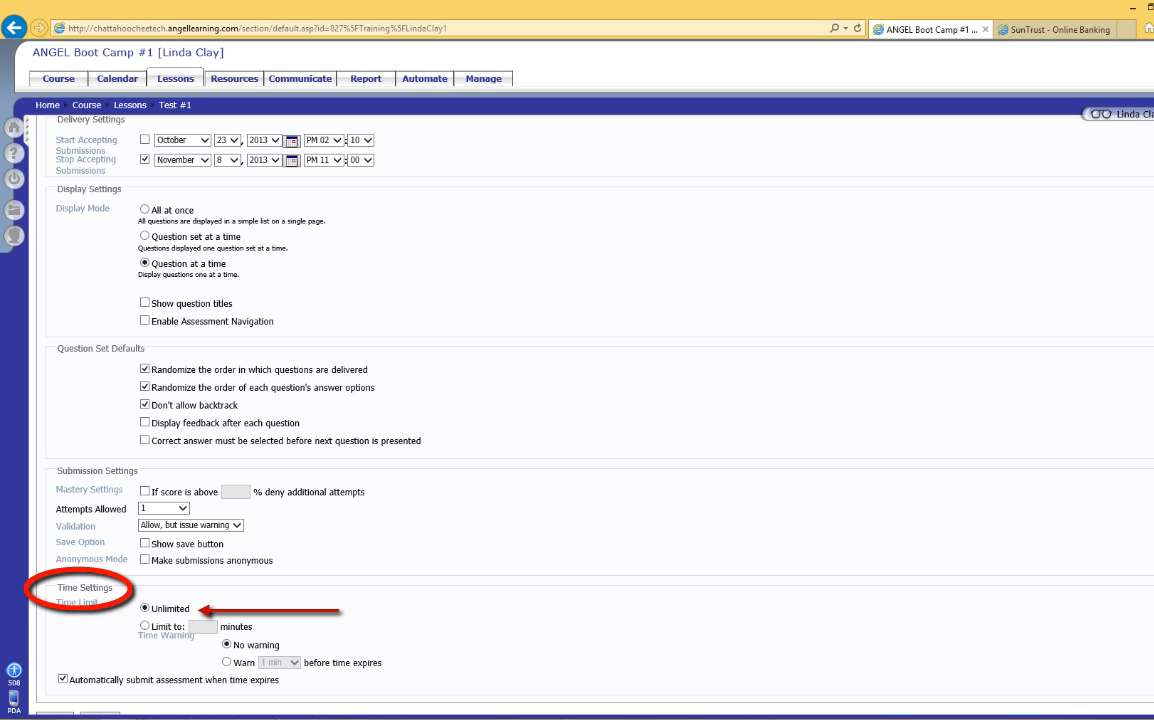
left_click(145, 626)
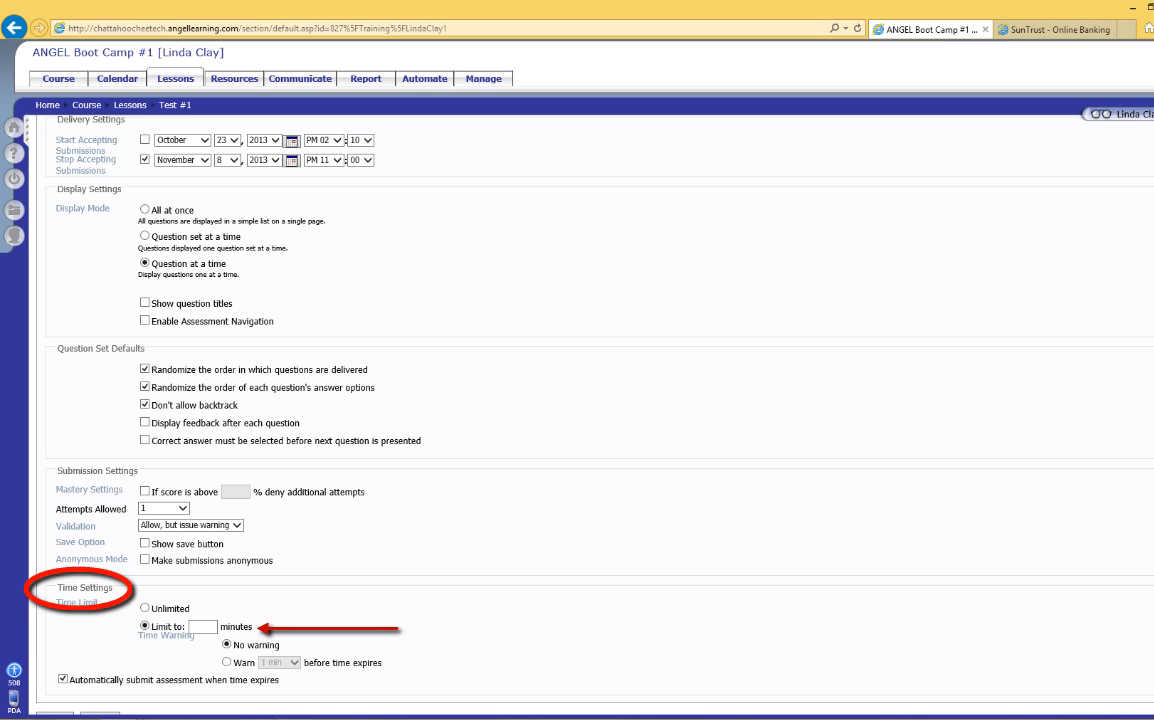
left_click(202, 627)
type("40")
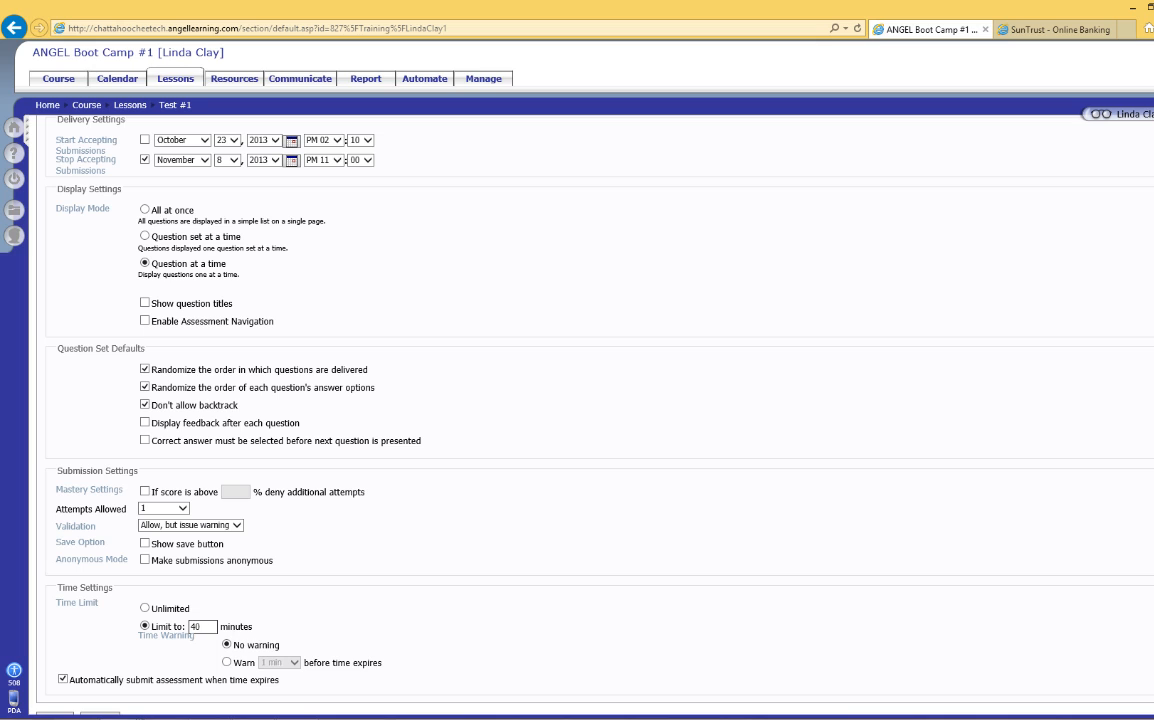
Step: In the test's review settings, set View Submission History to Full review
scroll(590, 400, "up", 2)
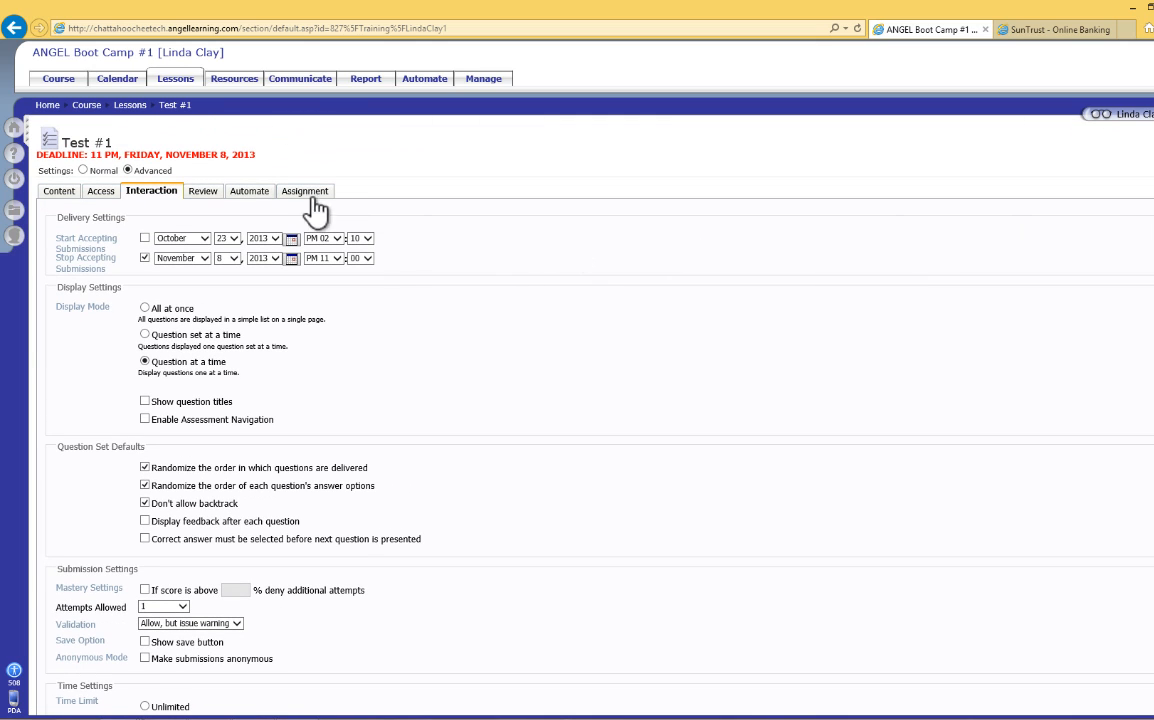
left_click(203, 192)
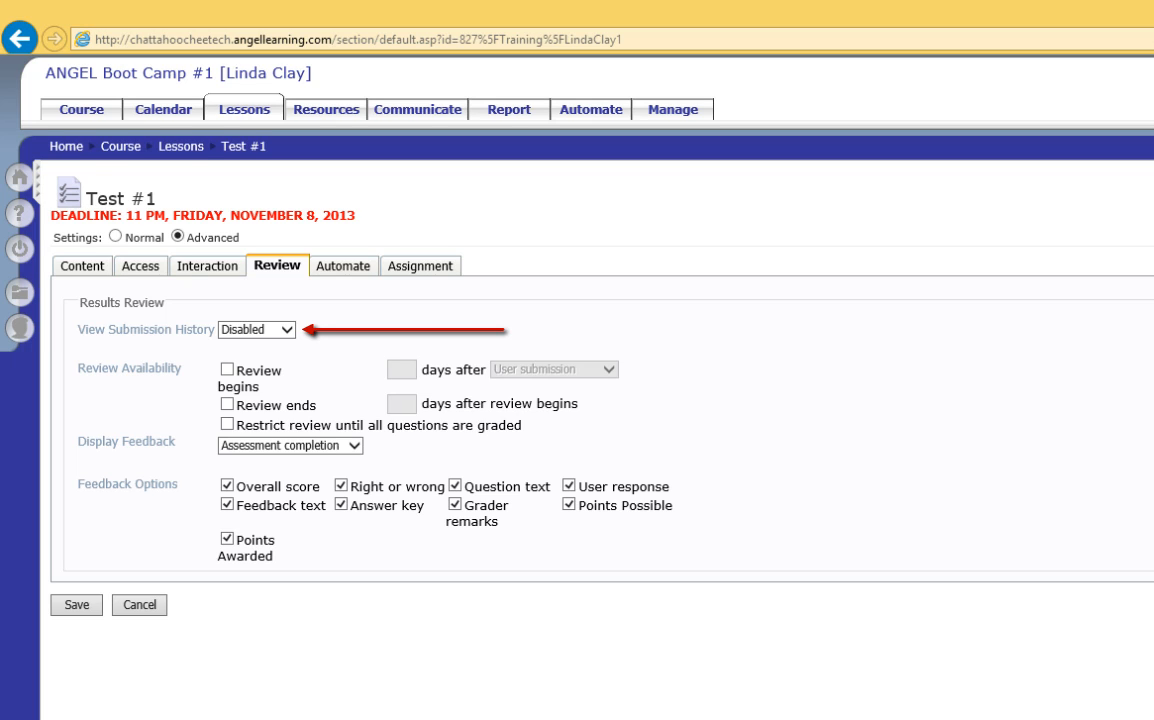
left_click(286, 331)
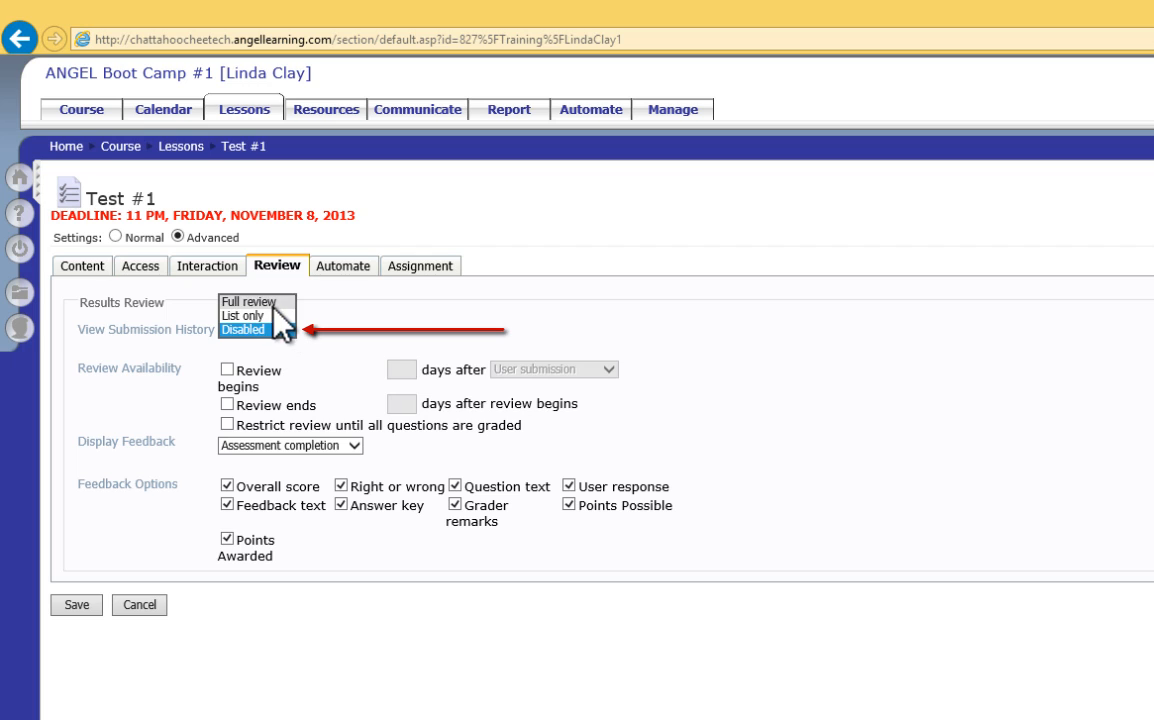
left_click(272, 302)
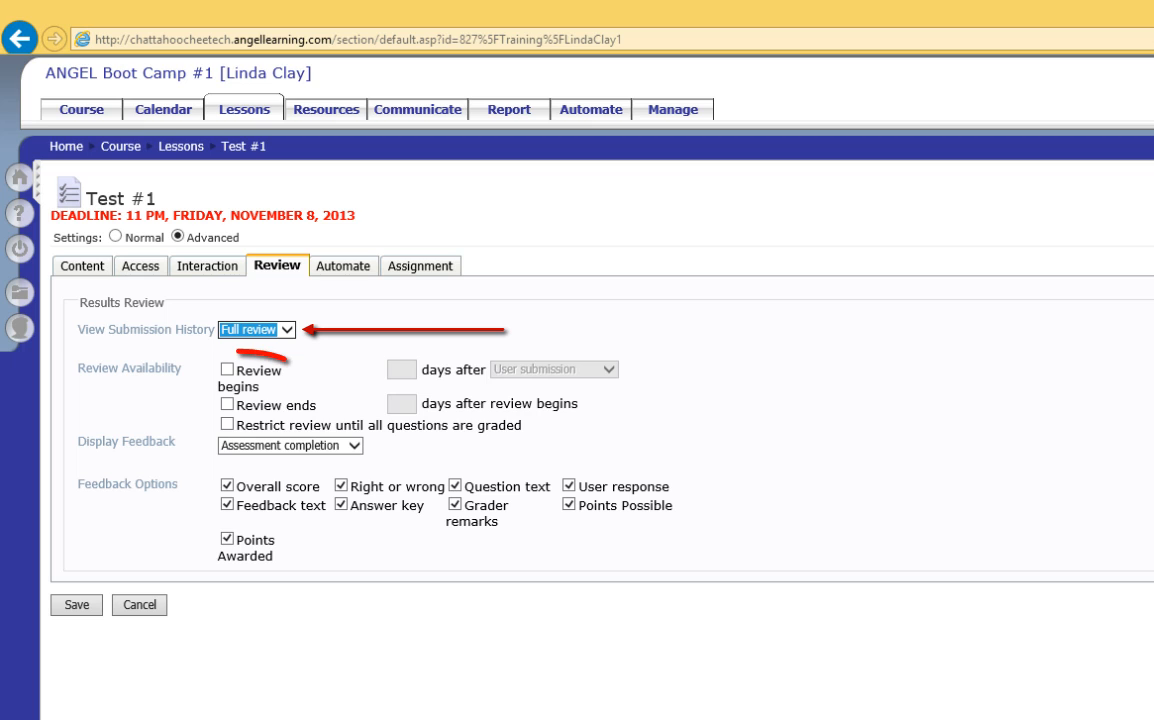
Step: Set the review to begin 2 days after the assessment is disabled and end 1 day after the review begins
left_click(227, 369)
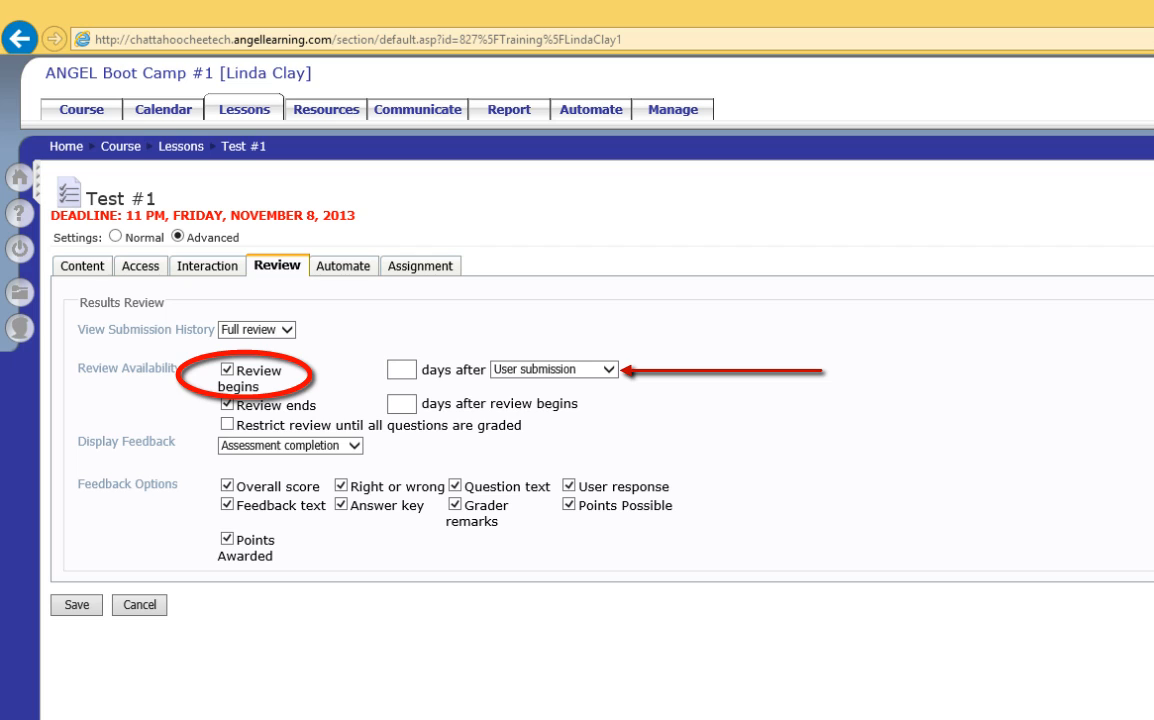
left_click(612, 371)
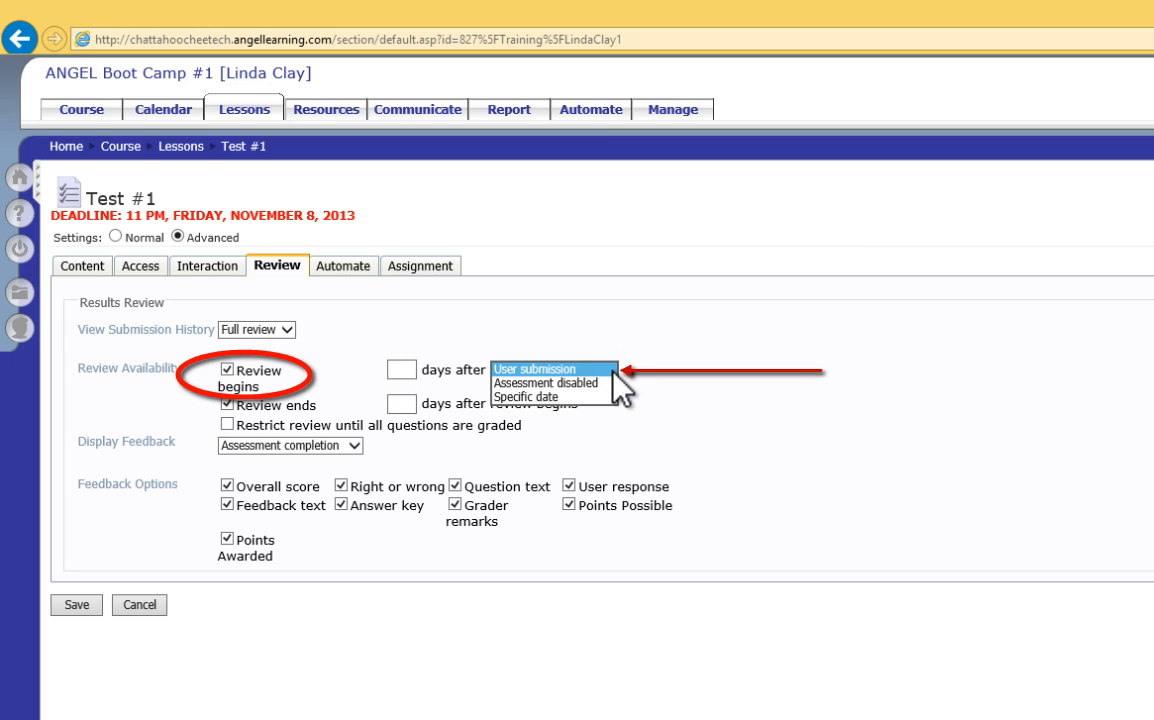
left_click(614, 370)
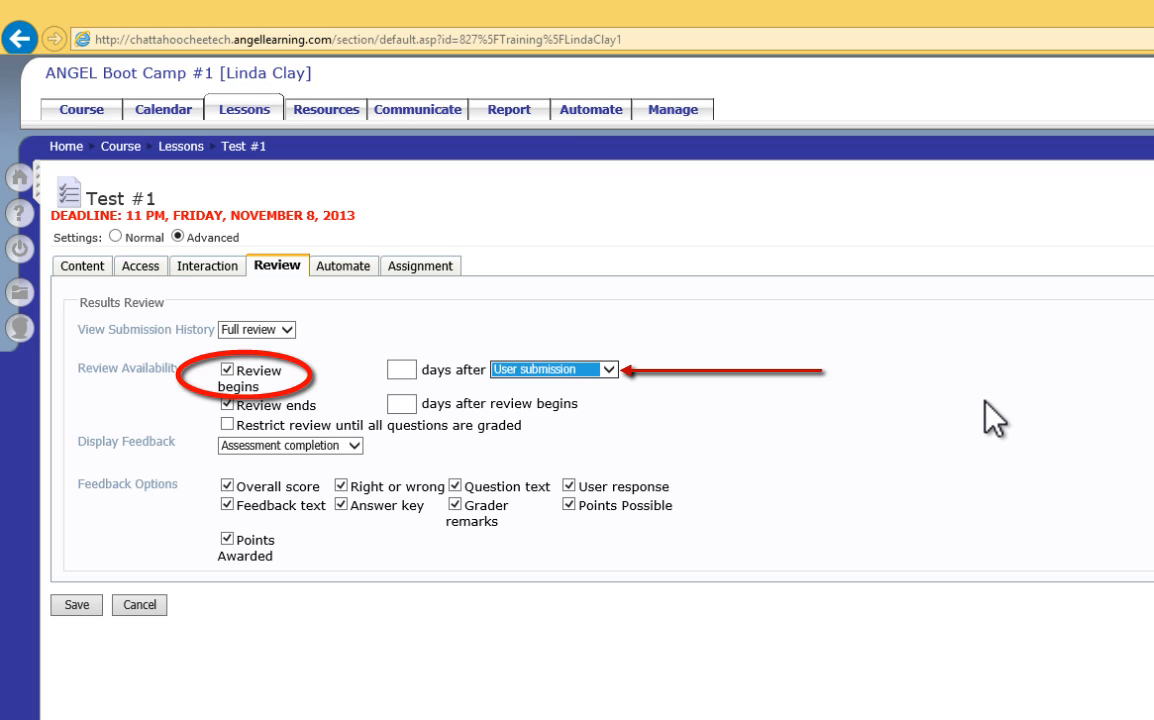
left_click(610, 369)
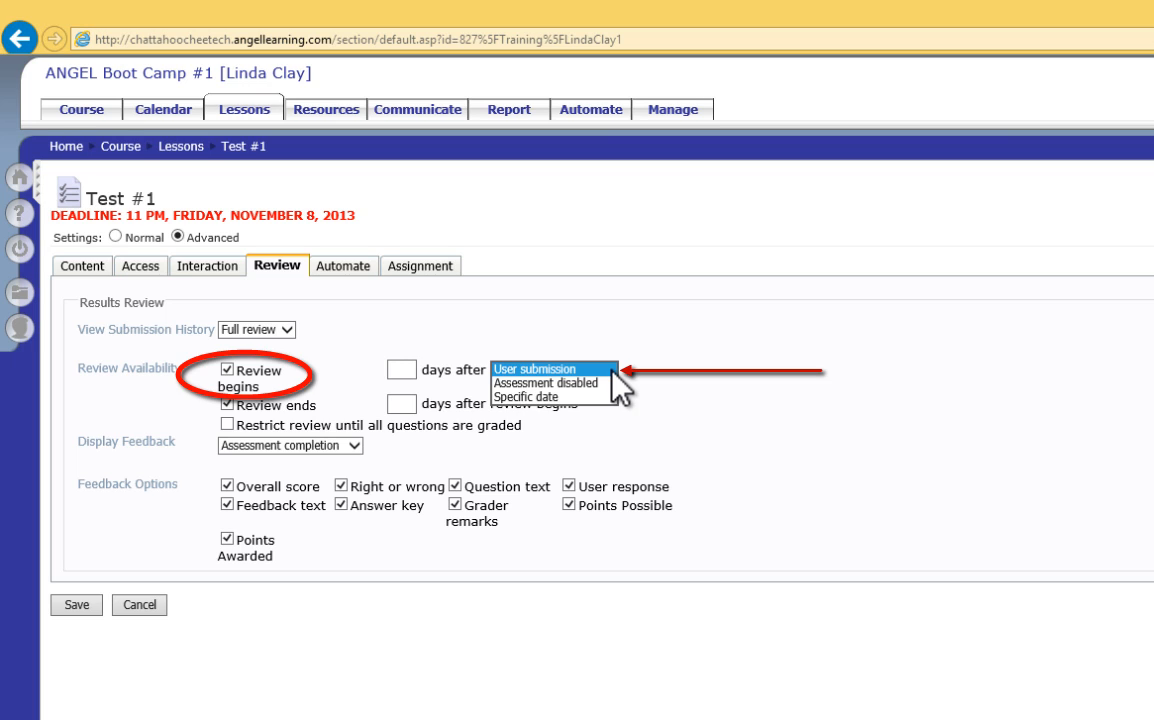
left_click(598, 382)
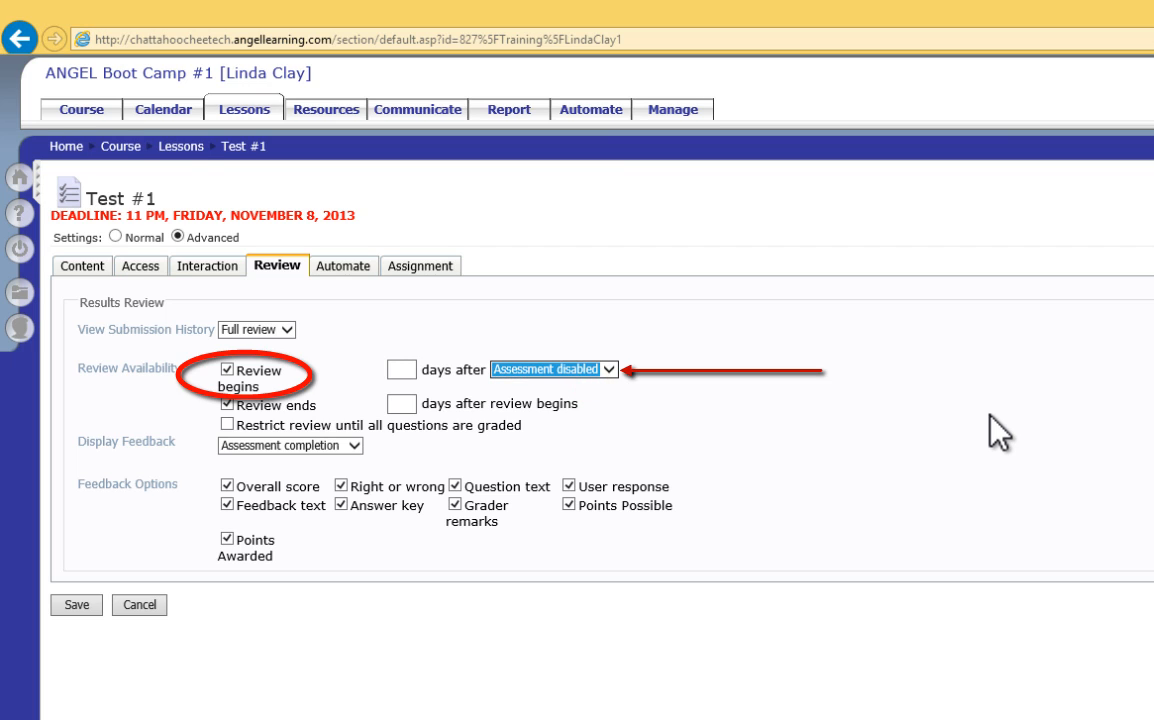
left_click(404, 369)
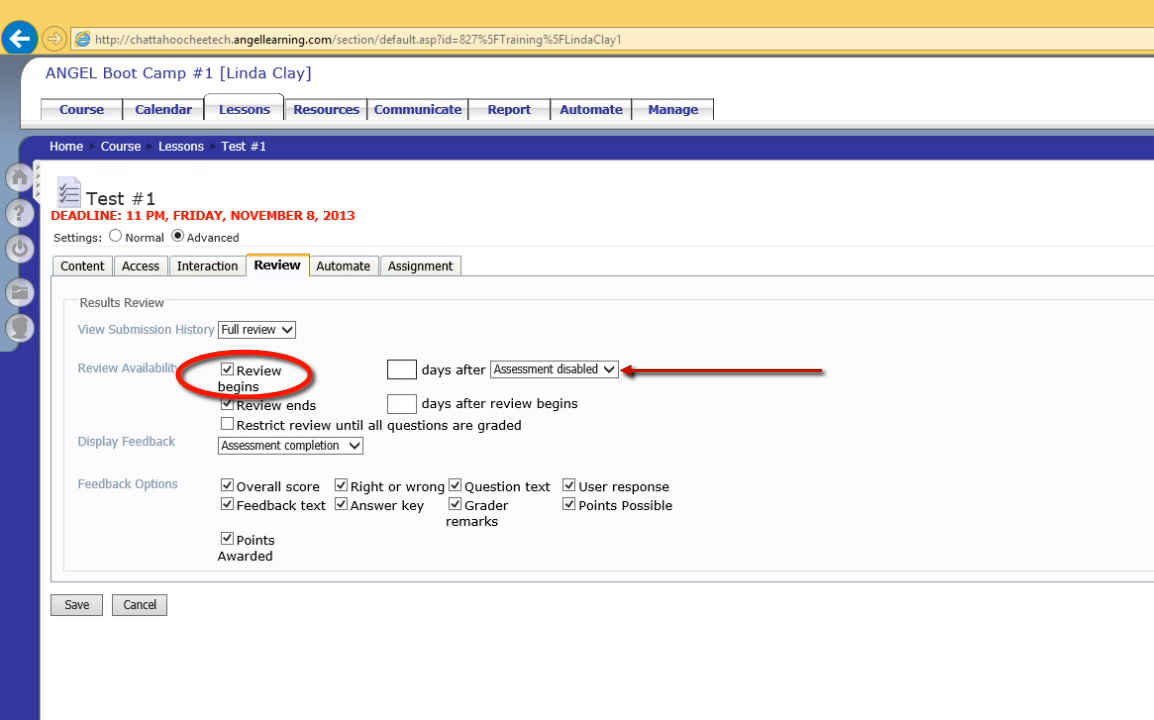
type("2")
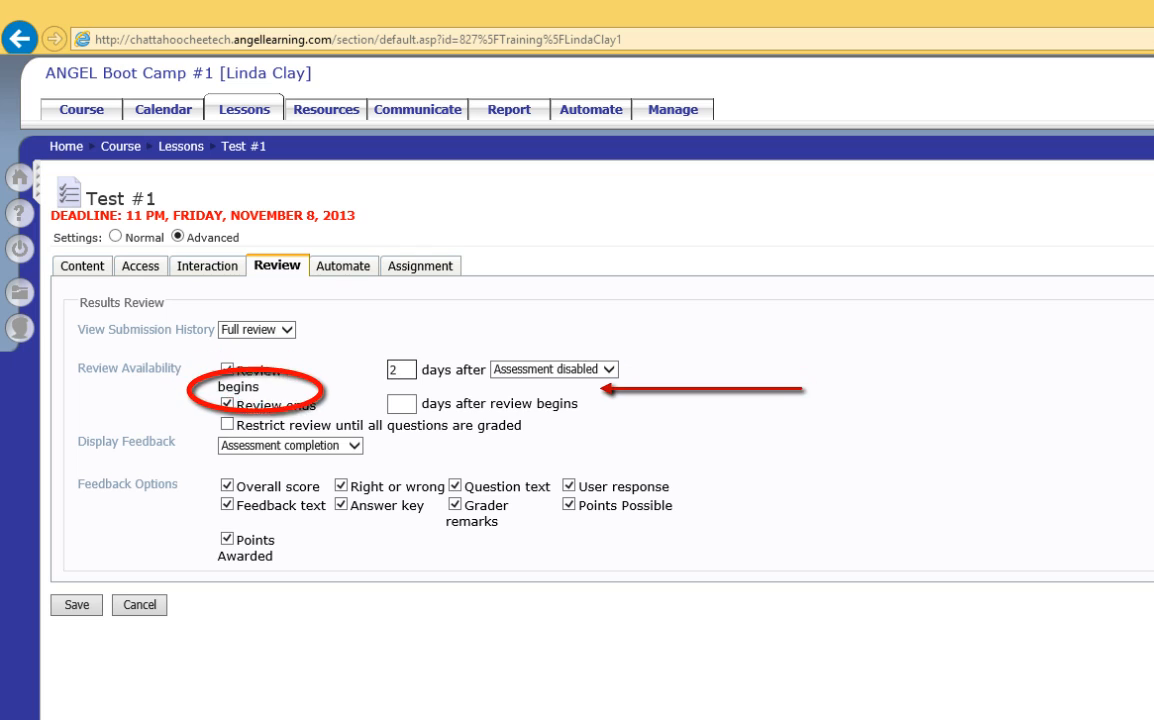
left_click(398, 404)
type("1")
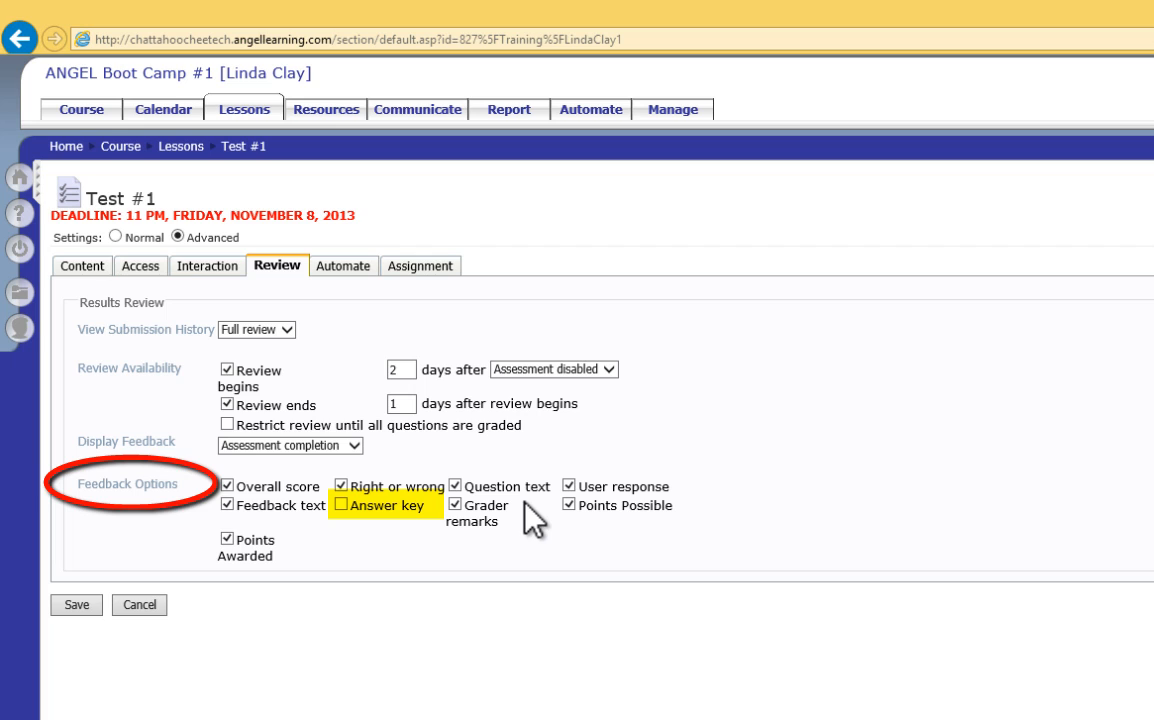
Step: Include the answer key in the feedback options and save the test settings
left_click(341, 504)
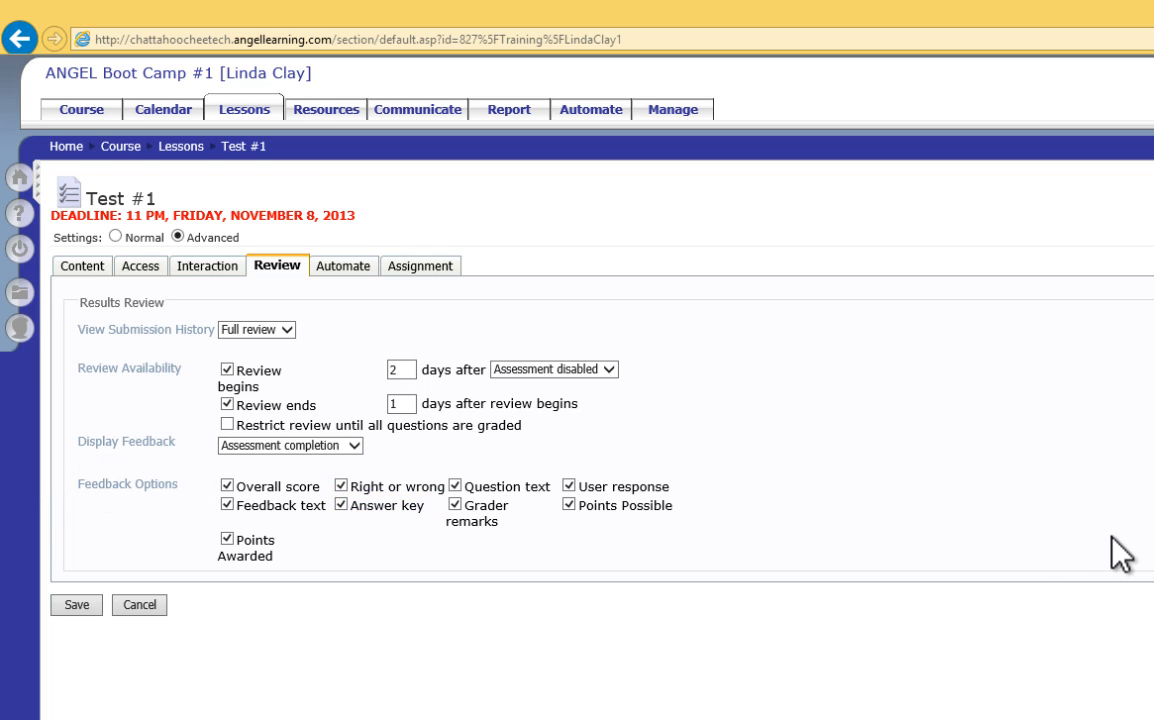
left_click(75, 604)
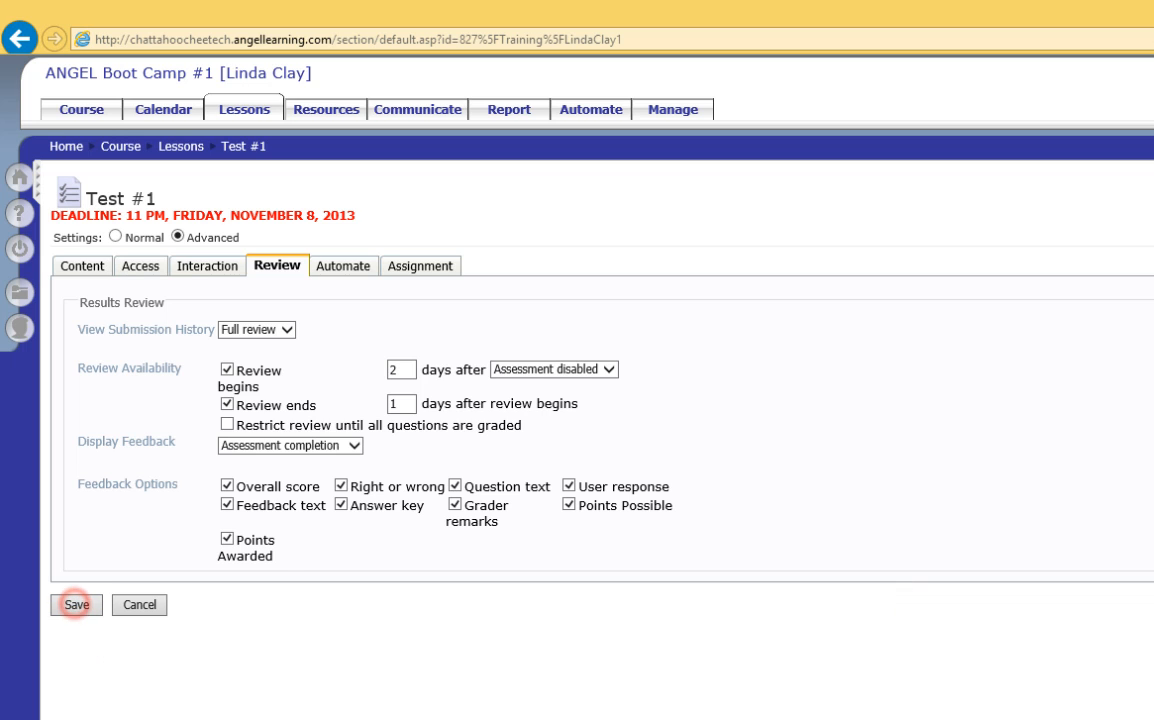